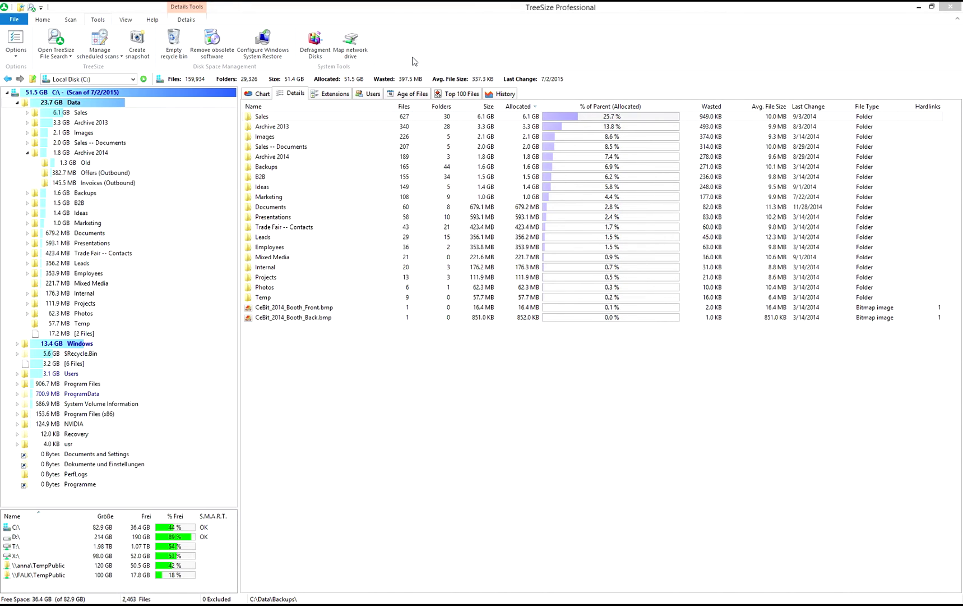
# - Run the predefined file searches on drive C: and inspect the first of 1,263 files over 10 MB
pyautogui.click(58, 36)
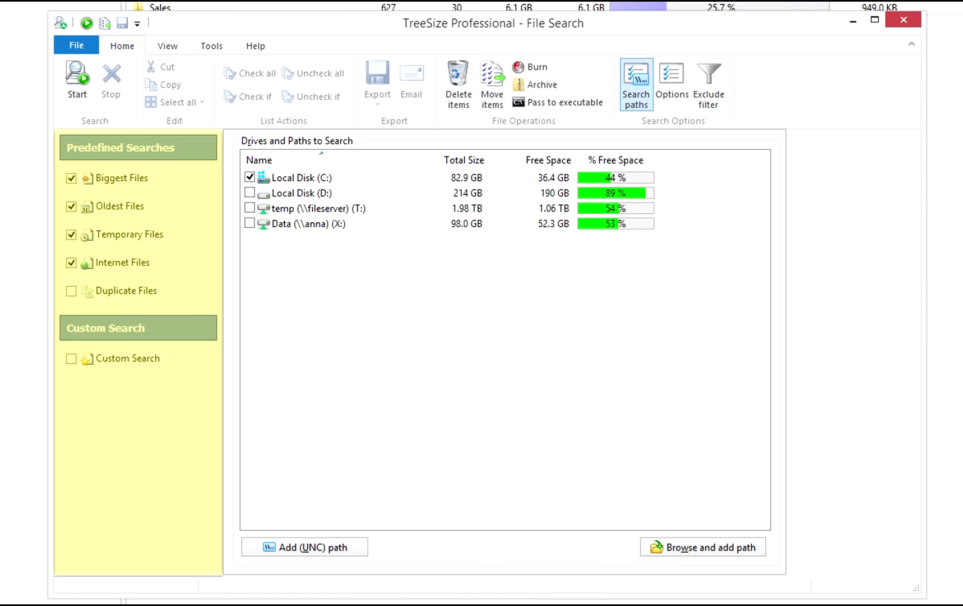
pyautogui.click(118, 179)
pyautogui.click(76, 90)
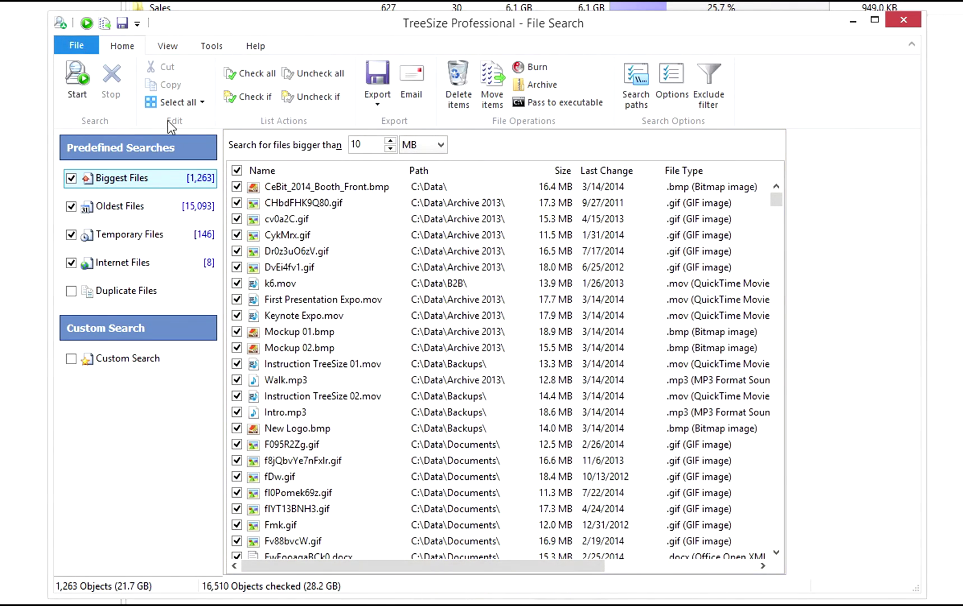
pyautogui.click(365, 187)
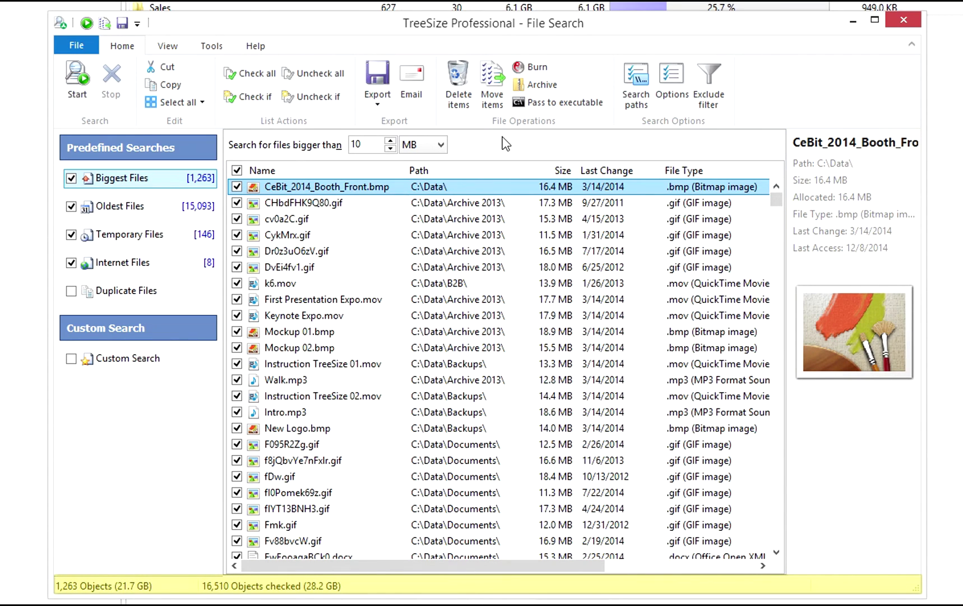
# - Add the exclude pattern %systemroot%, matched against Full Path, to the search options
pyautogui.click(634, 91)
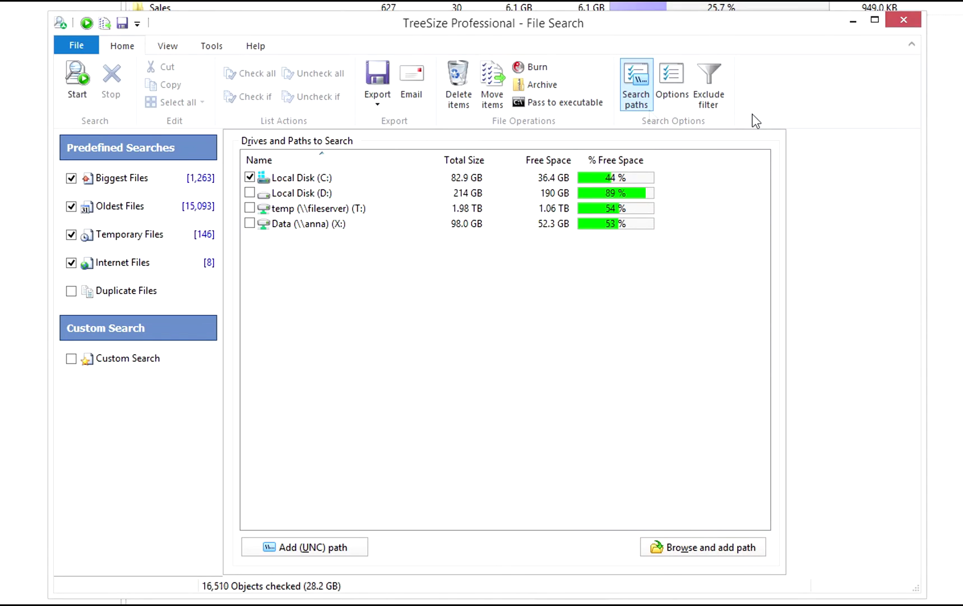
pyautogui.click(720, 93)
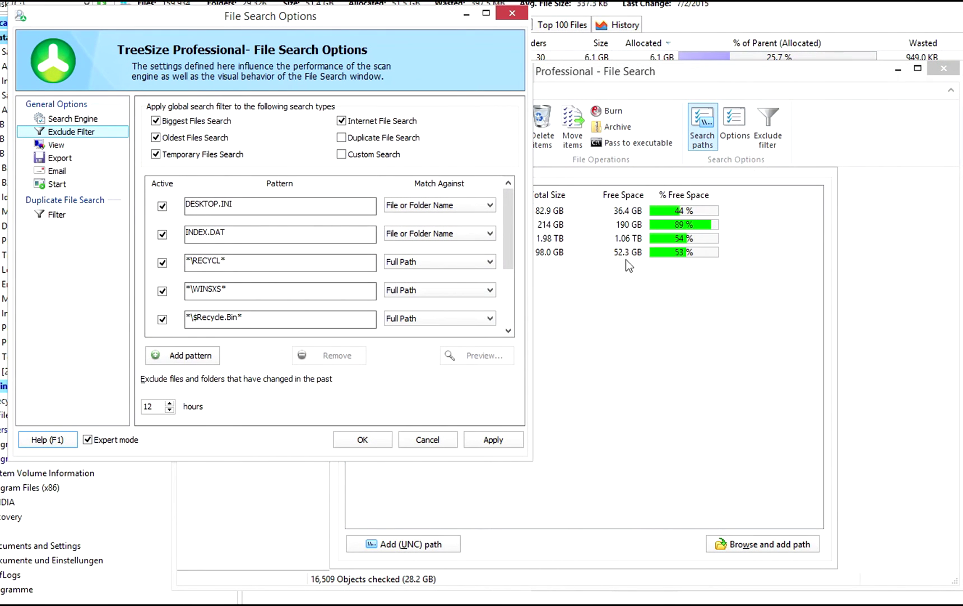
pyautogui.click(208, 356)
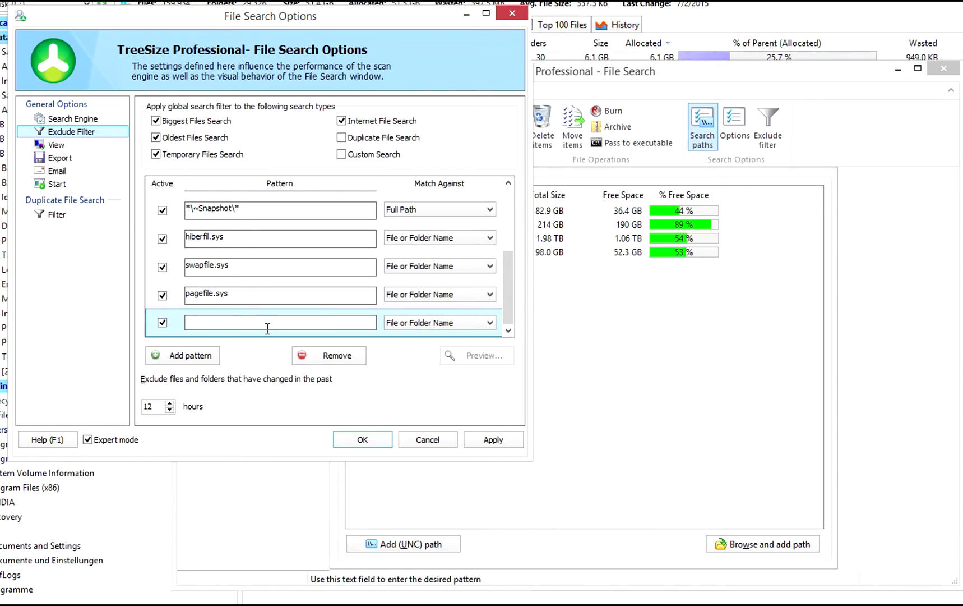
pyautogui.write('%systemroot%')
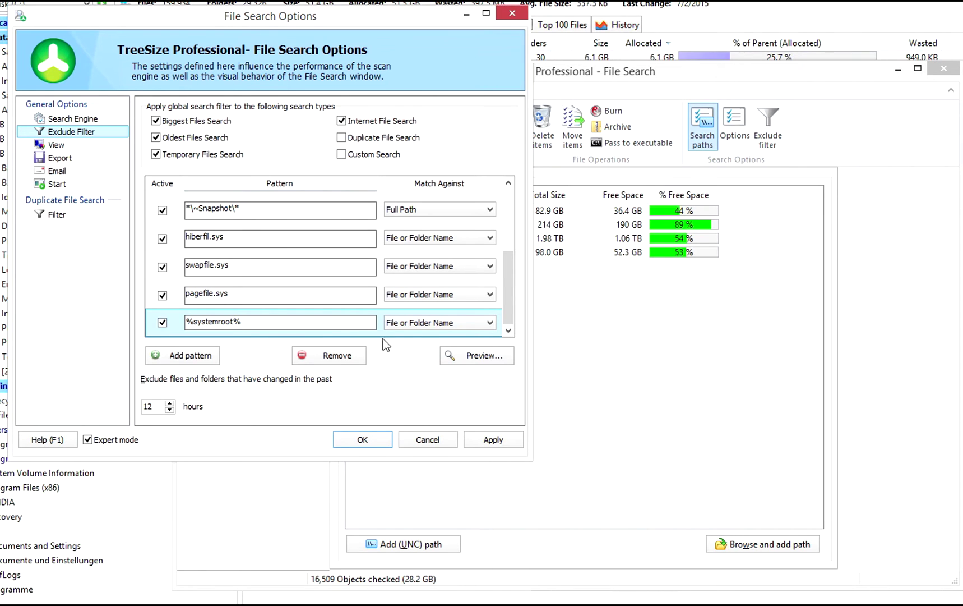
pyautogui.click(421, 324)
pyautogui.click(420, 334)
pyautogui.click(368, 437)
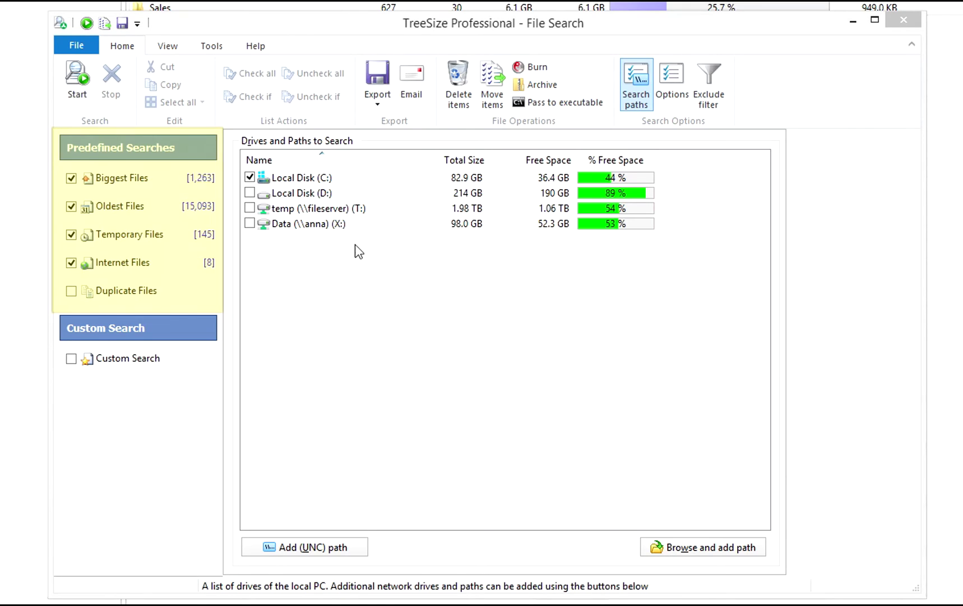
# - Raise the Biggest Files minimum size to 50 MB
pyautogui.click(199, 180)
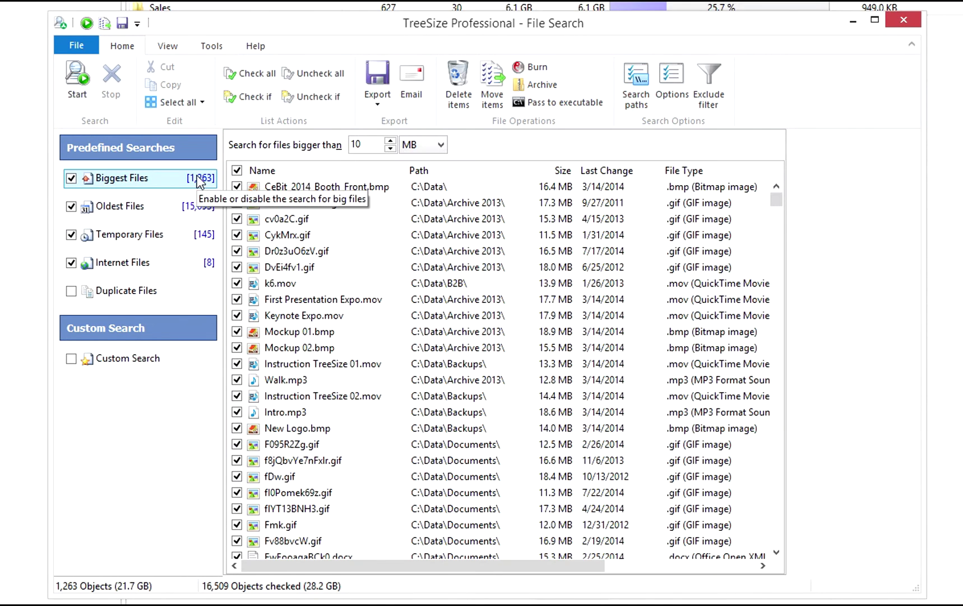
pyautogui.doubleClick(348, 144)
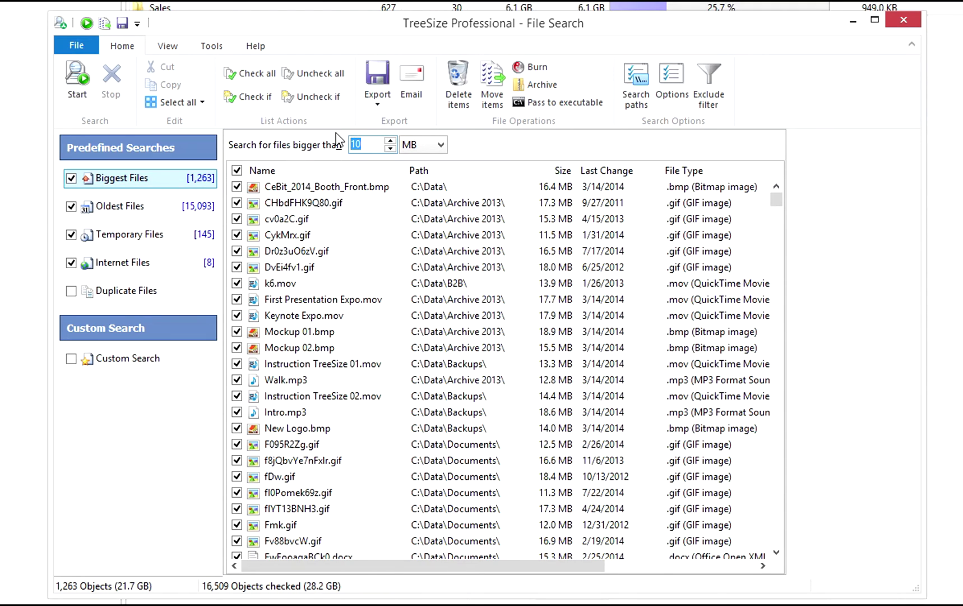
pyautogui.write('50')
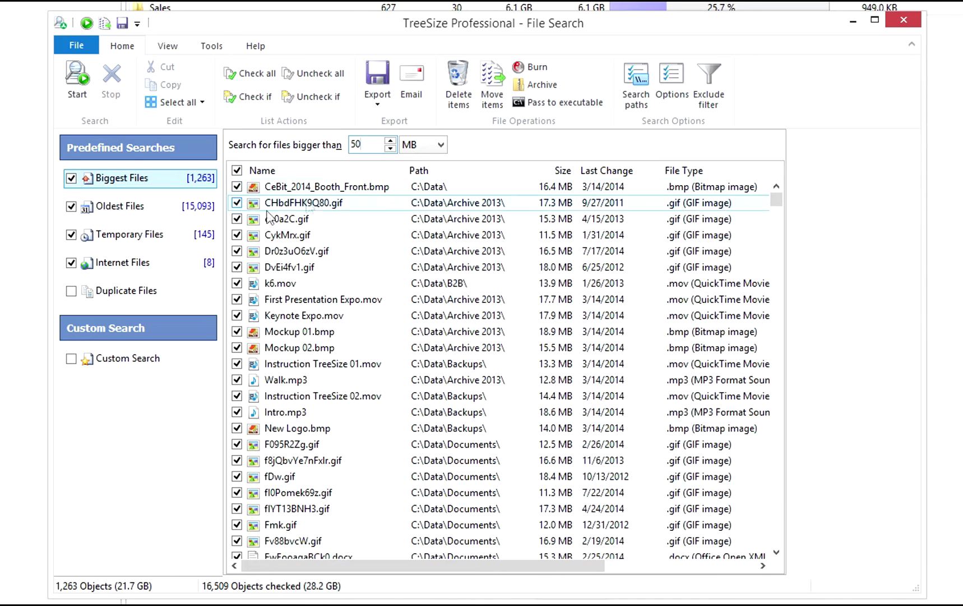
# - Review the Oldest and Temporary Files searches, then turn on Include Cookies for Internet Files
pyautogui.click(175, 207)
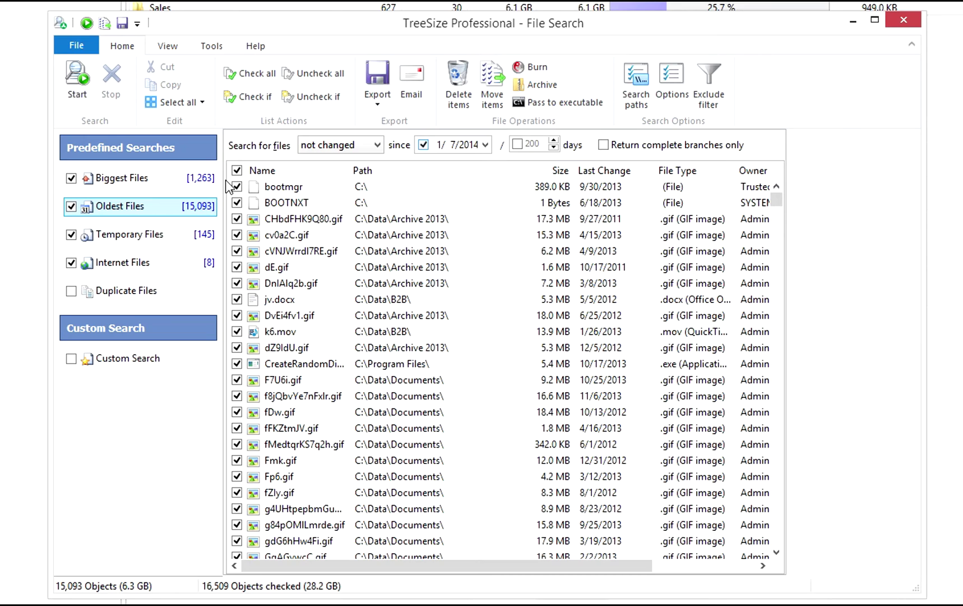
pyautogui.click(170, 233)
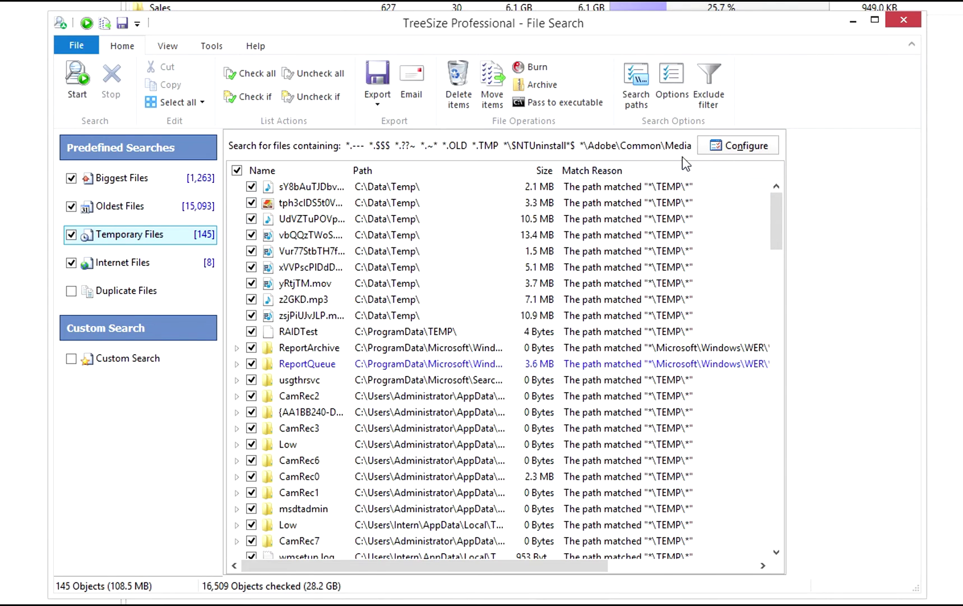
pyautogui.click(723, 150)
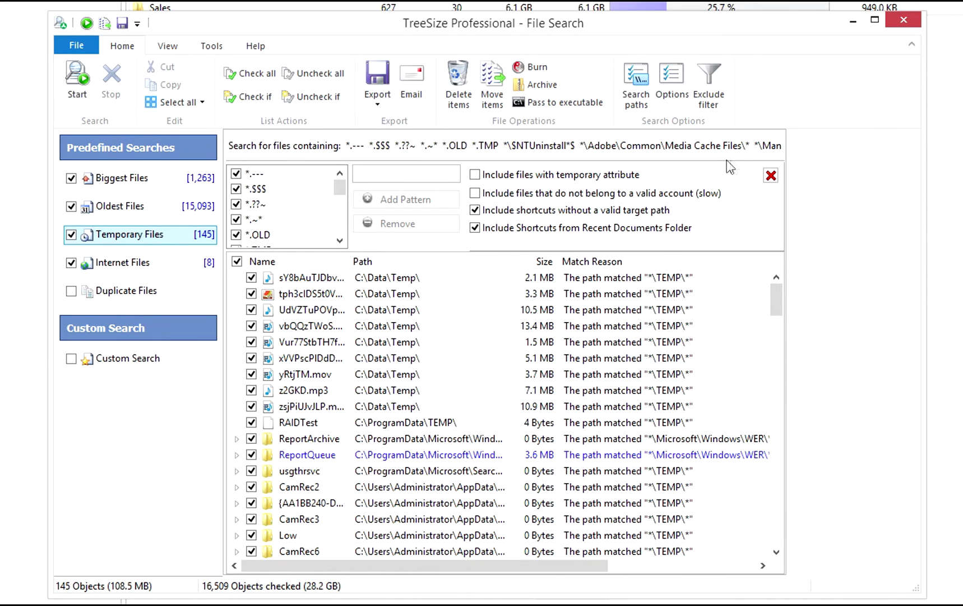
pyautogui.click(771, 177)
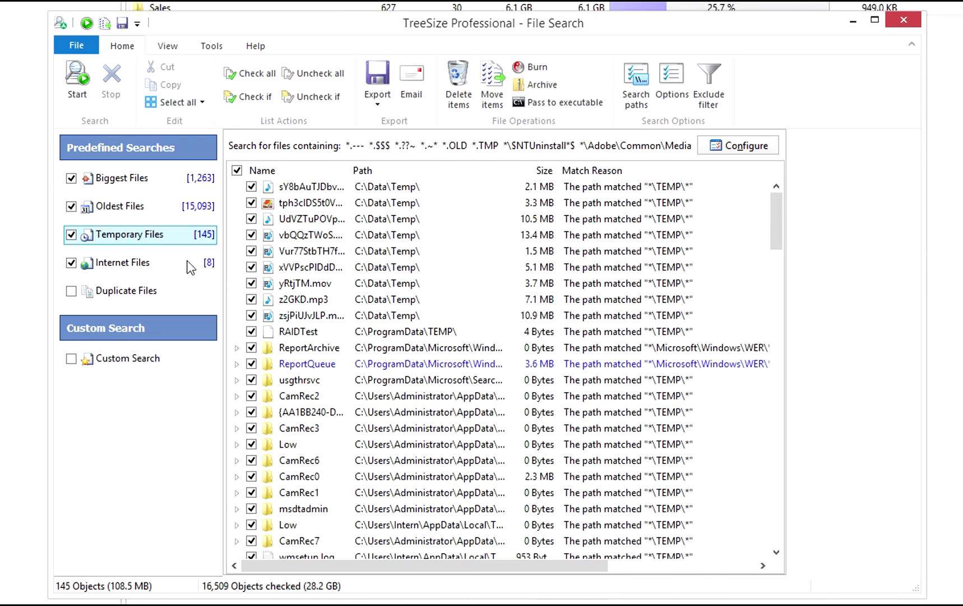
pyautogui.click(142, 263)
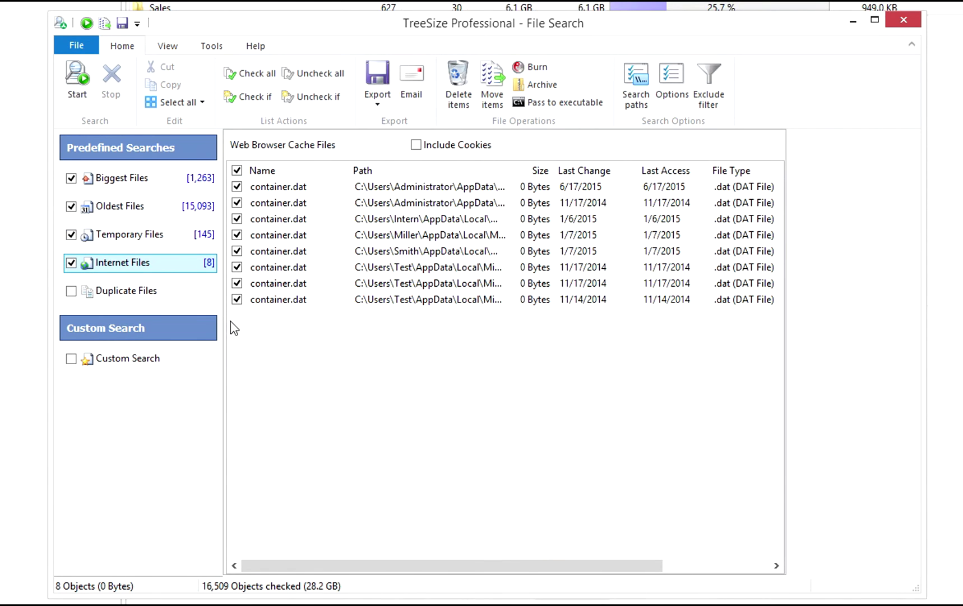
pyautogui.click(416, 146)
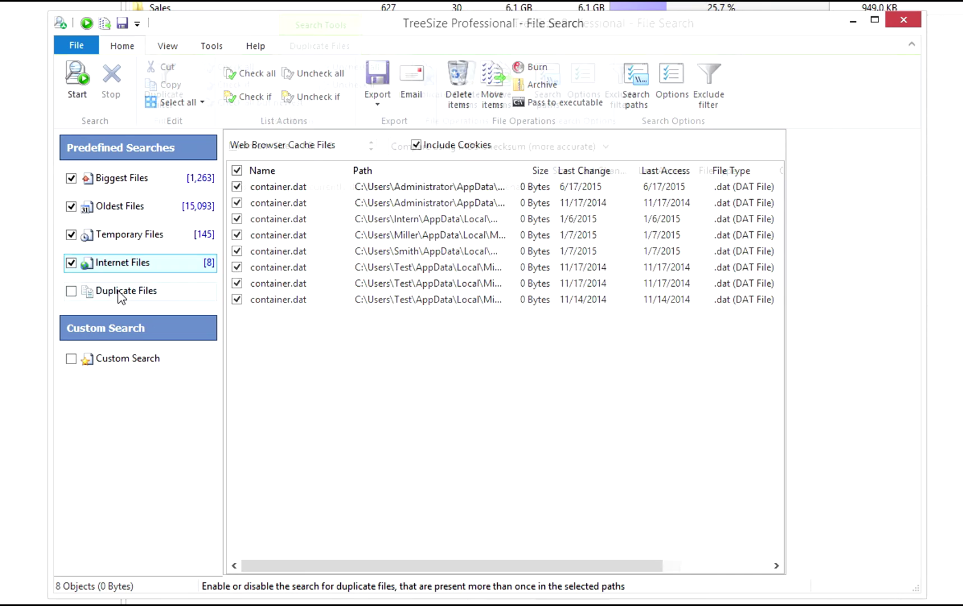
# - Enable and run the Duplicate Files search, then list its compare-method options
pyautogui.click(72, 290)
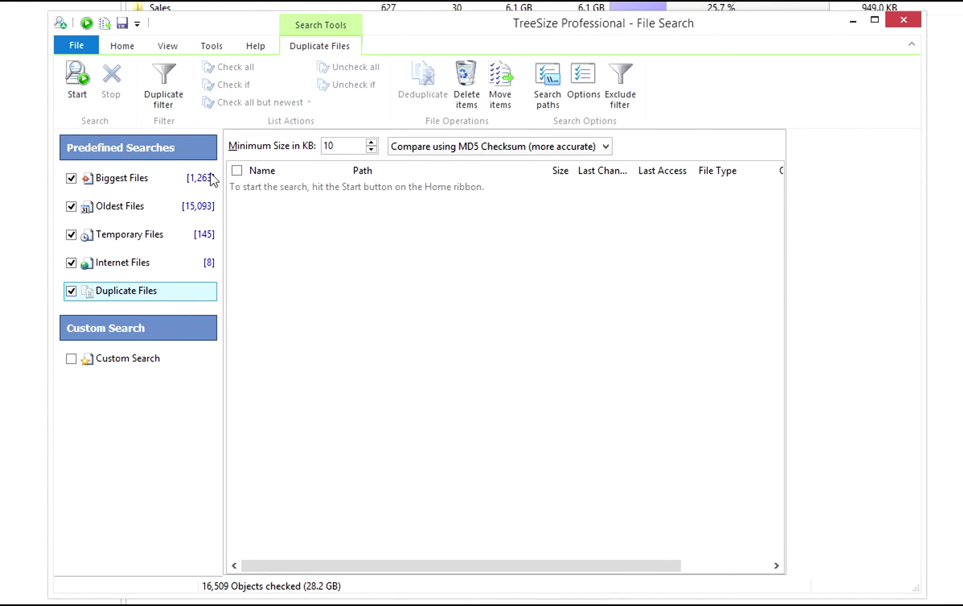
pyautogui.click(75, 79)
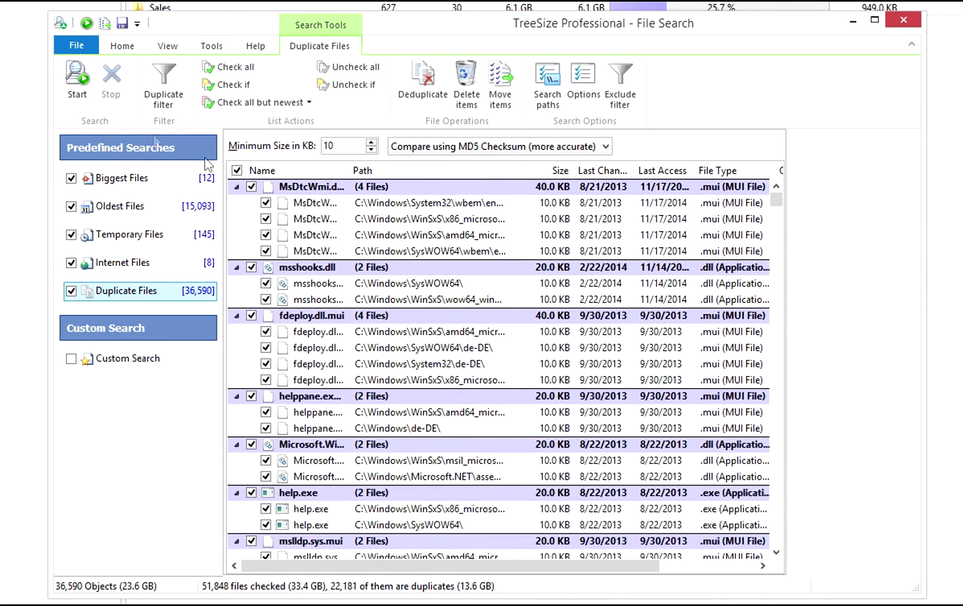
pyautogui.click(606, 146)
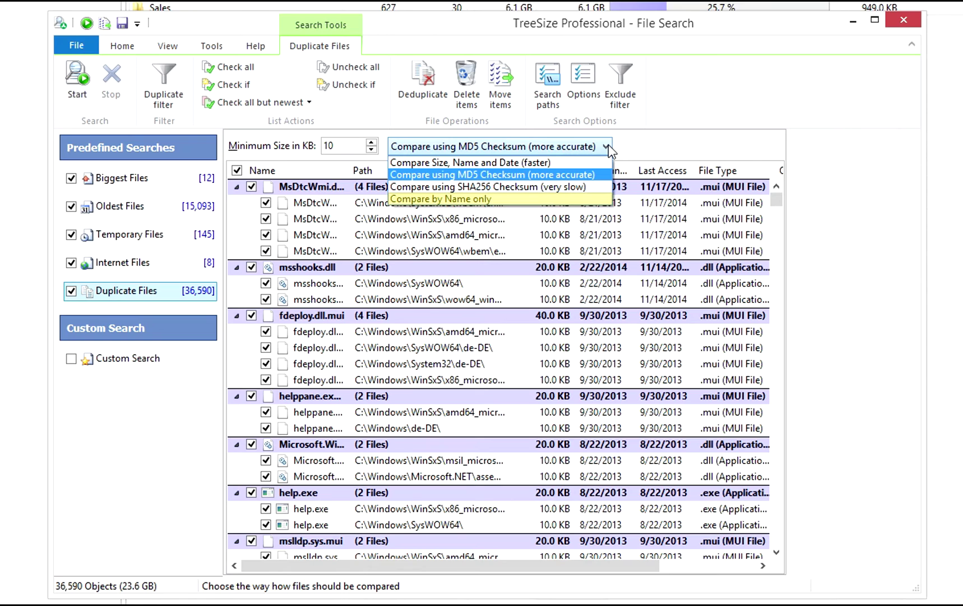
pyautogui.click(607, 145)
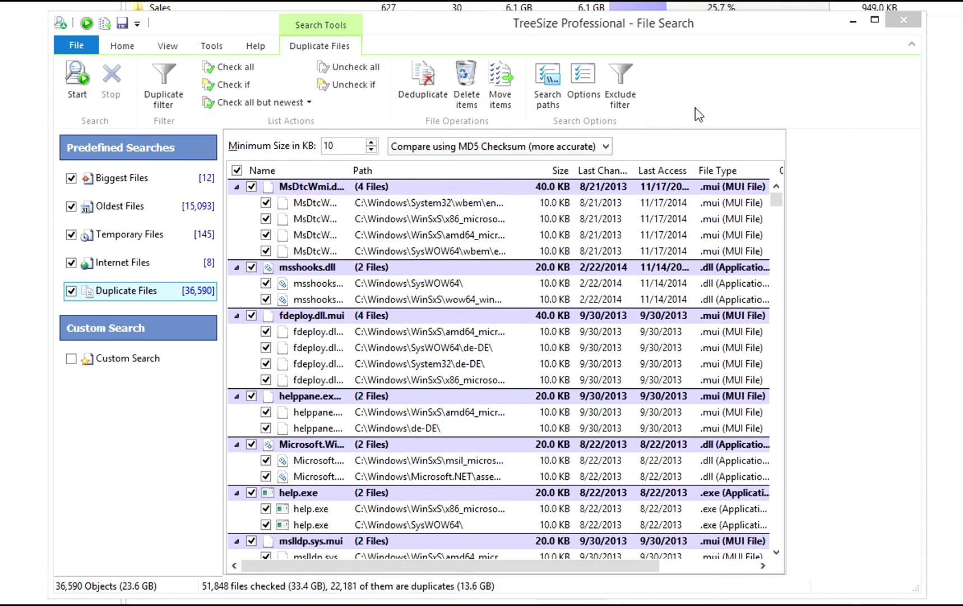
pyautogui.click(430, 81)
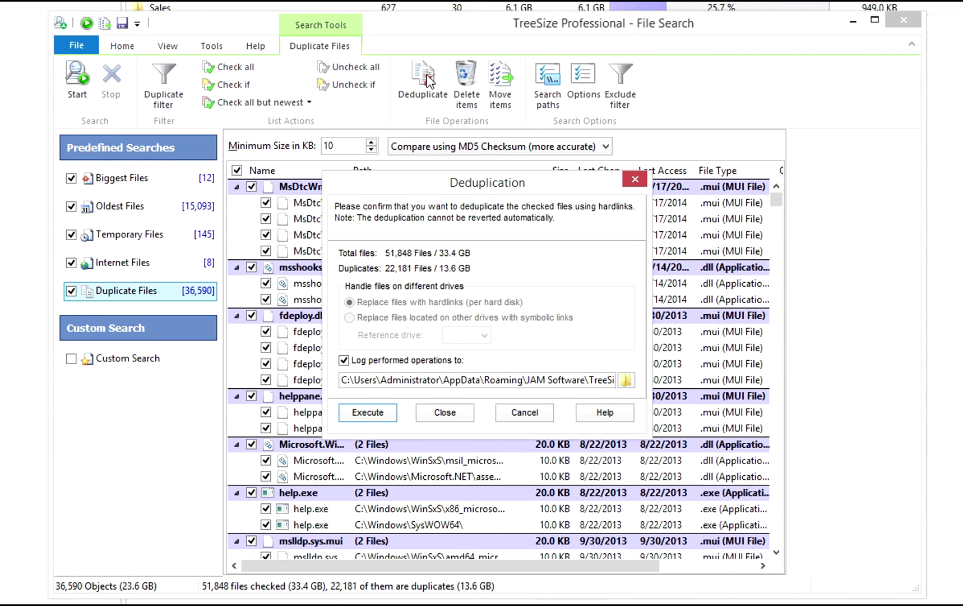
pyautogui.click(636, 179)
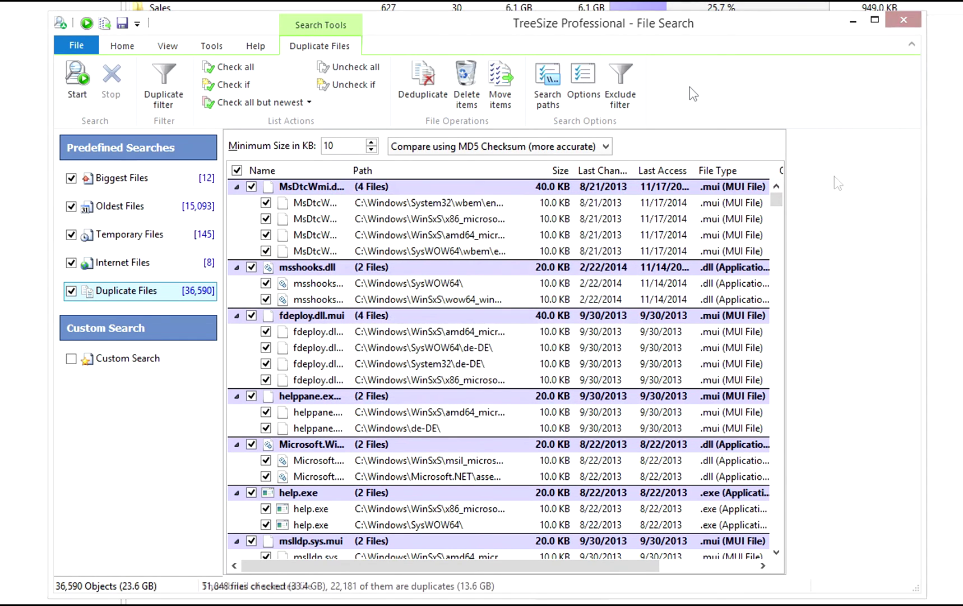
# - Turn on Custom Search and add a second Include filter pattern /\d\djpg/
pyautogui.click(71, 358)
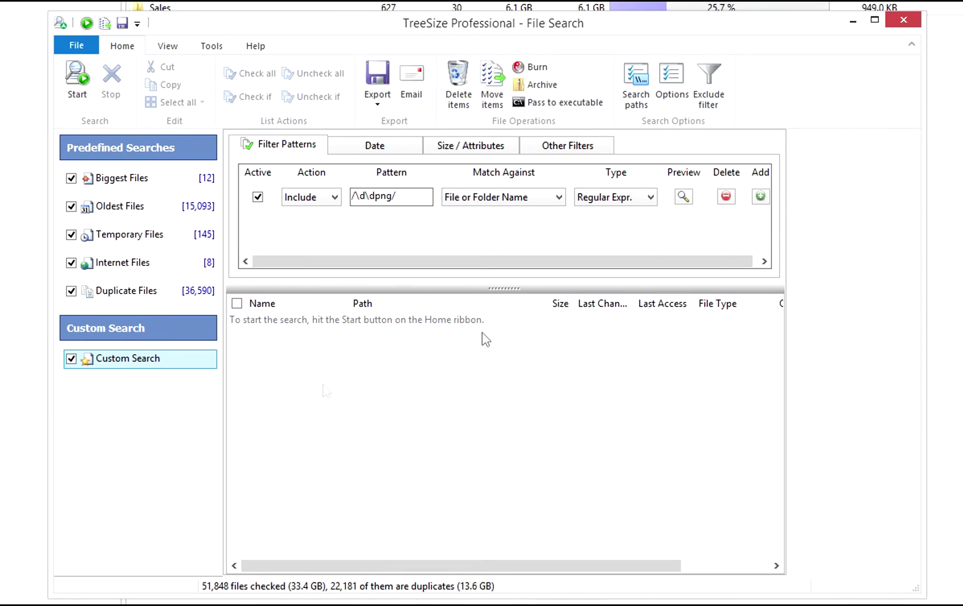
pyautogui.click(761, 196)
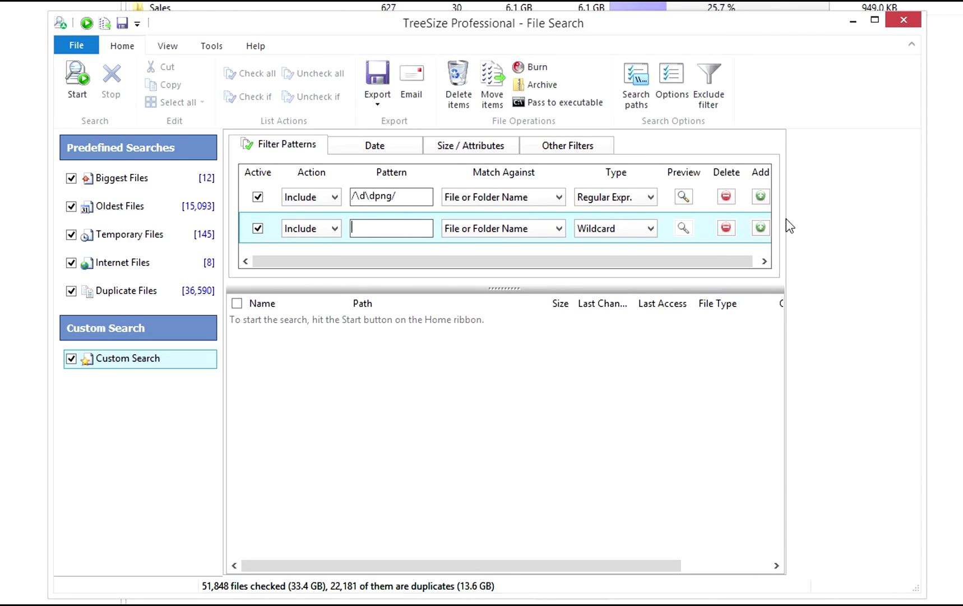
pyautogui.click(335, 229)
pyautogui.click(328, 242)
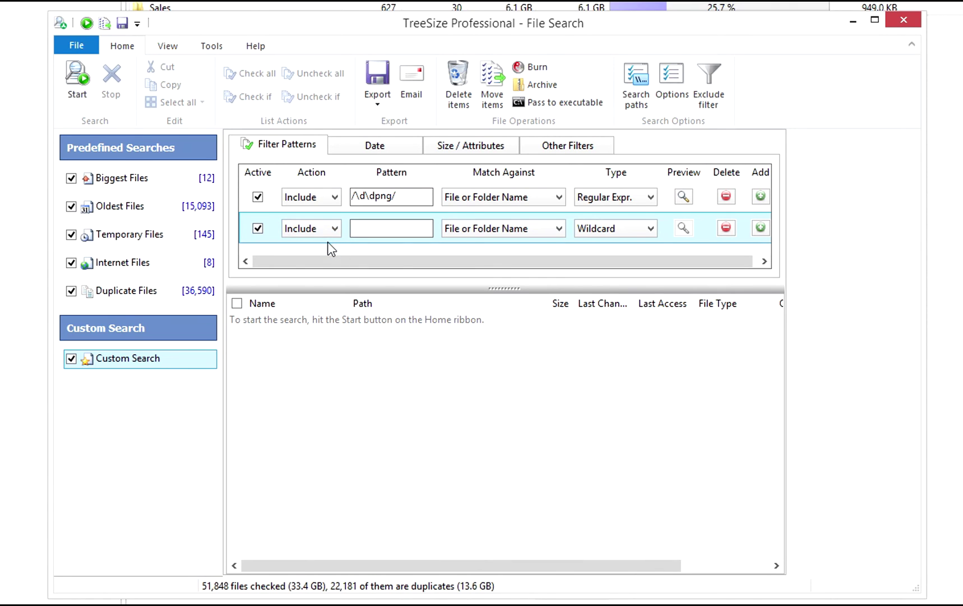
pyautogui.click(375, 231)
pyautogui.write('/\\d\\djpg')
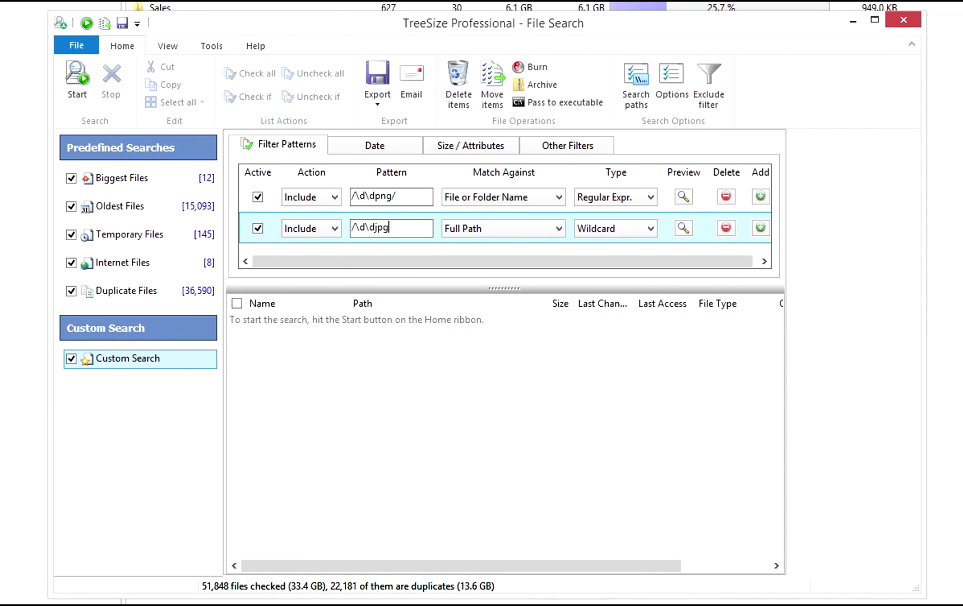
pyautogui.write('/')
# - Set the /\d\djpg/ pattern to Regular Expr., matched against File or Folder Name
pyautogui.click(644, 229)
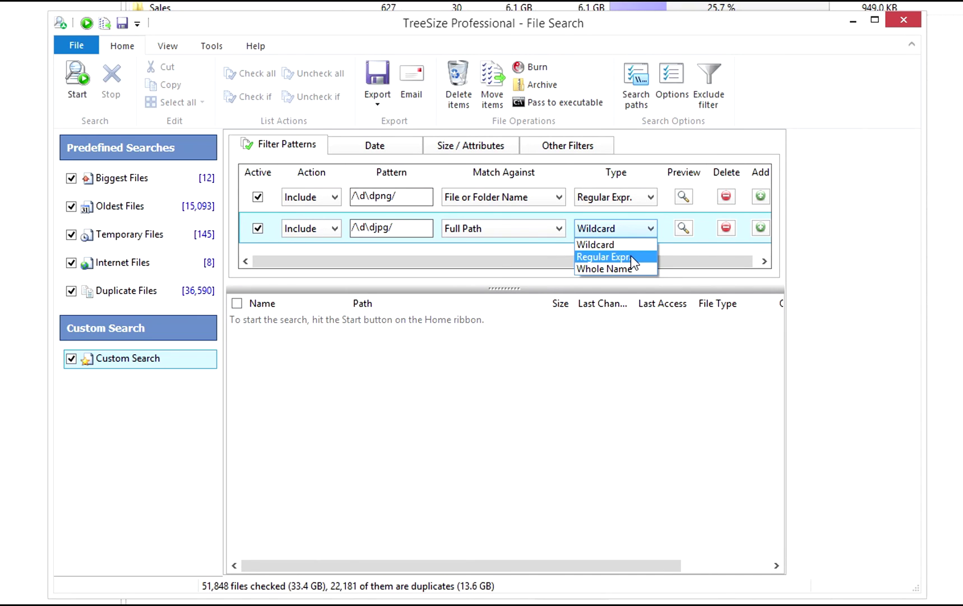
pyautogui.click(630, 256)
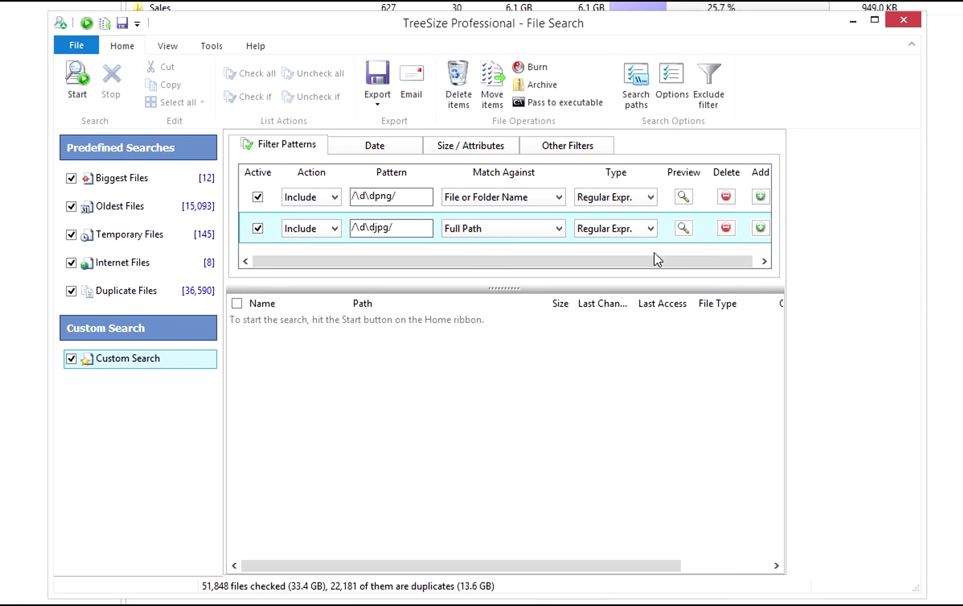
pyautogui.click(560, 230)
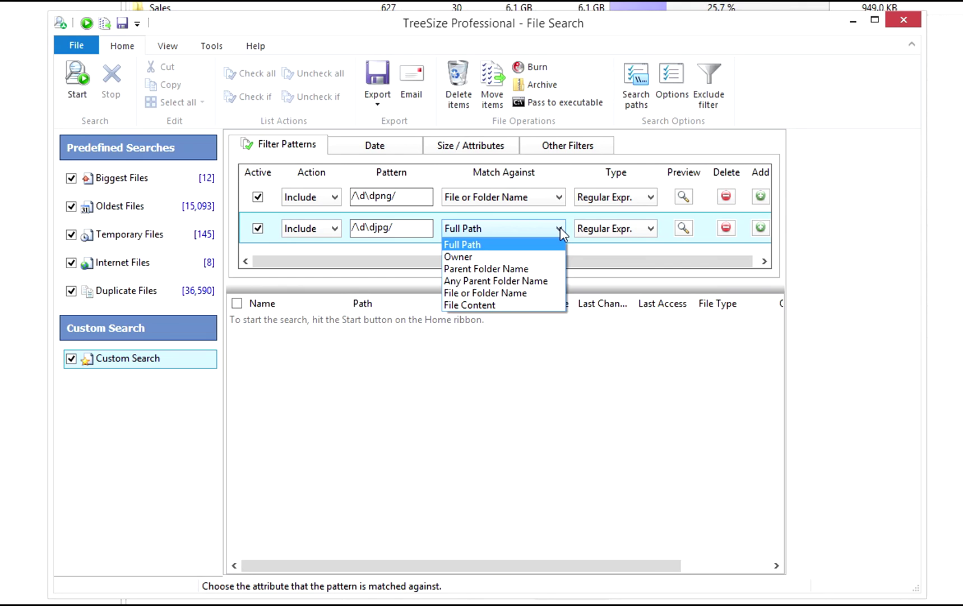
pyautogui.click(533, 292)
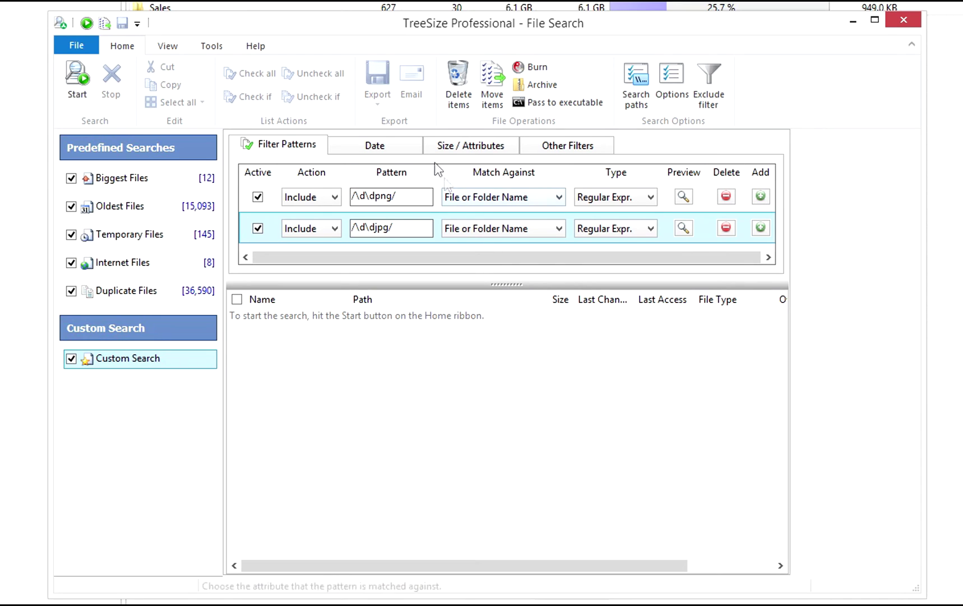
# - Restrict the custom search to files created between 1/1/2010 and 5/6/2015
pyautogui.click(412, 154)
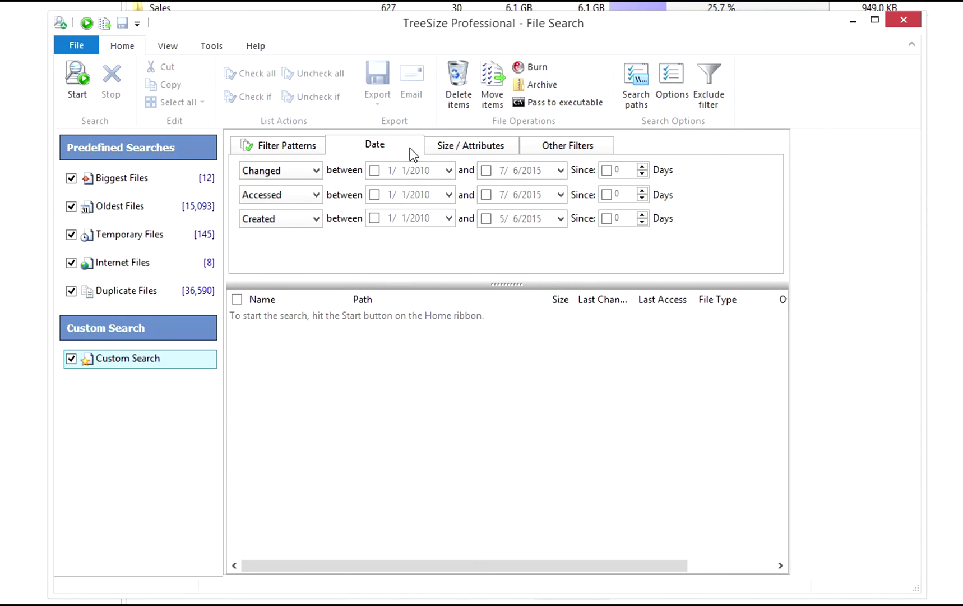
pyautogui.click(377, 218)
pyautogui.click(486, 219)
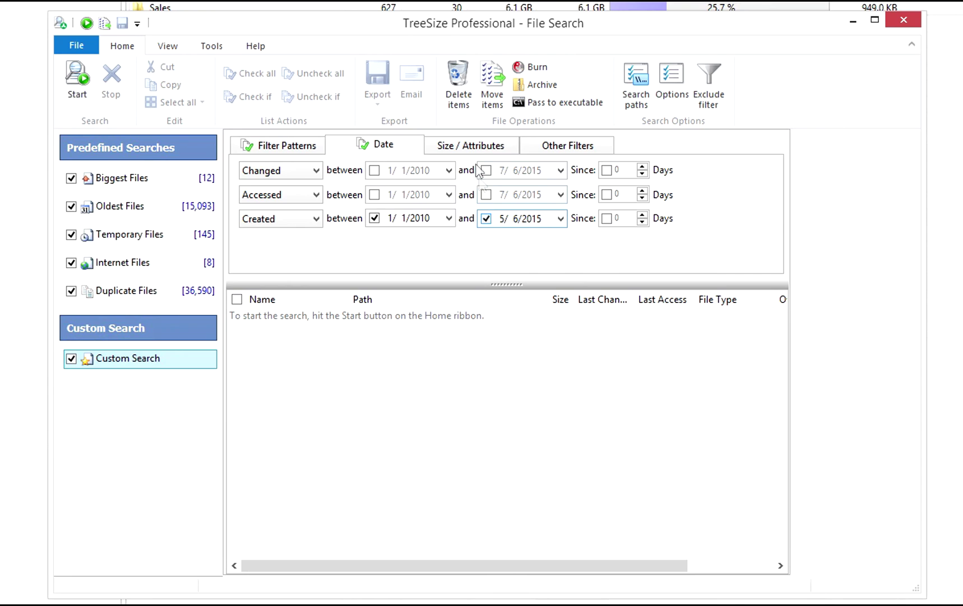
# - Set the custom search's maximum file size to 150 Bytes
pyautogui.click(472, 147)
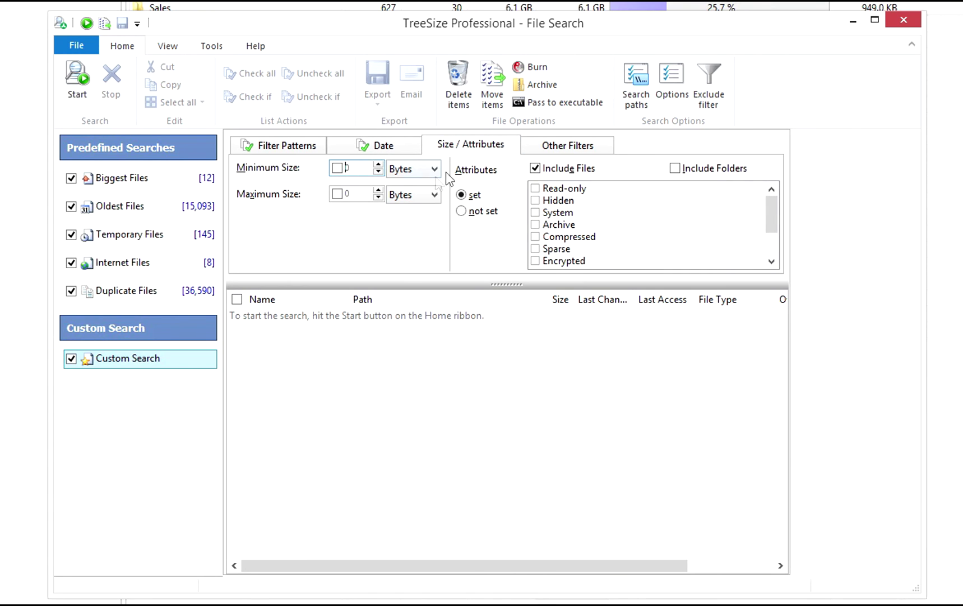
pyautogui.click(337, 194)
pyautogui.press('BackSpace')
pyautogui.write('150')
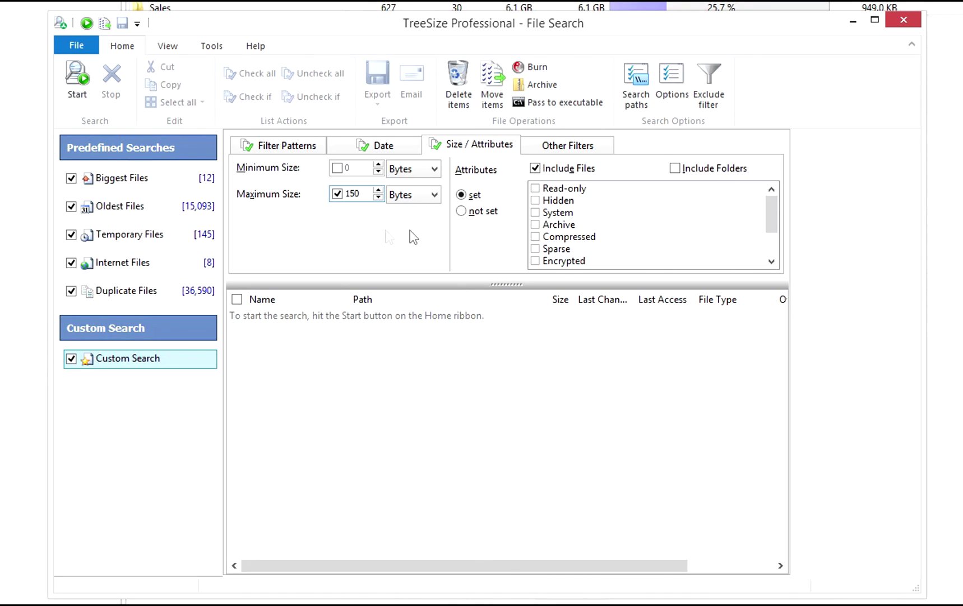
pyautogui.click(594, 143)
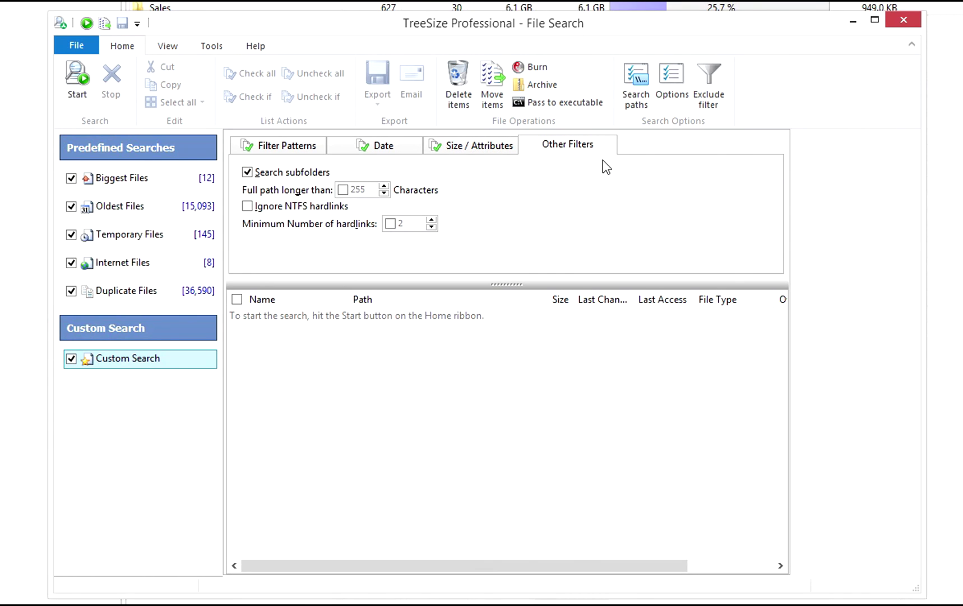
# - Open the Move items destination dialog for the checked search results
pyautogui.click(496, 85)
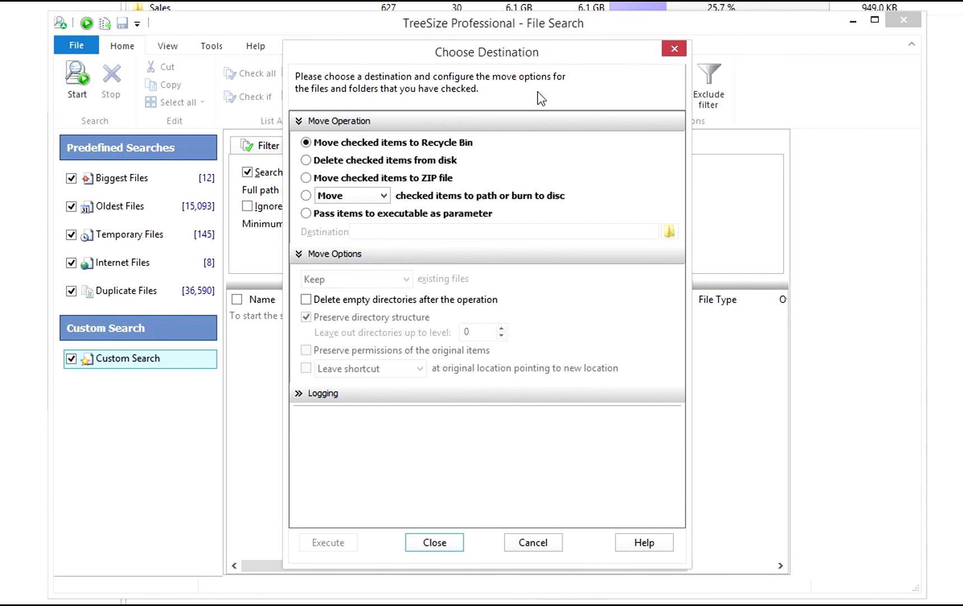